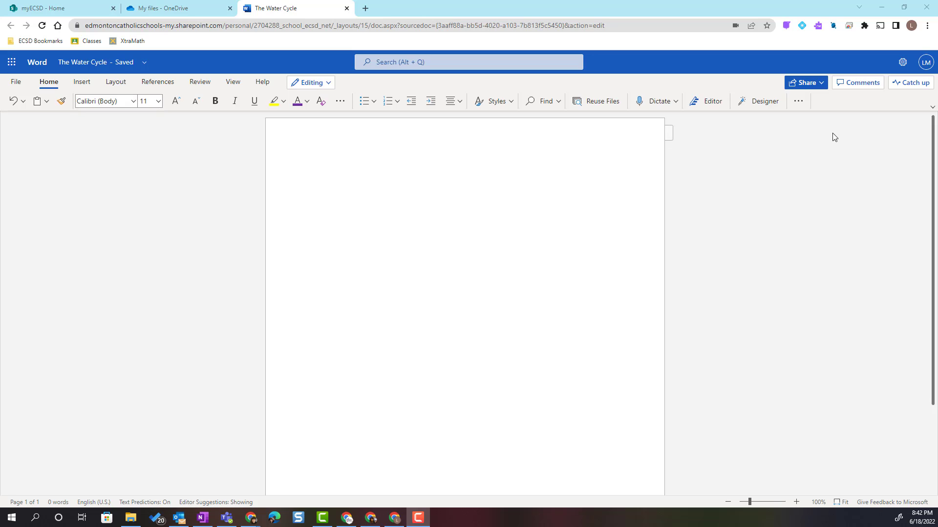
- Enter the title "The Water Cycle and How it Works!" and the water cycle body paragraphs on the blank page
left_click(295, 170)
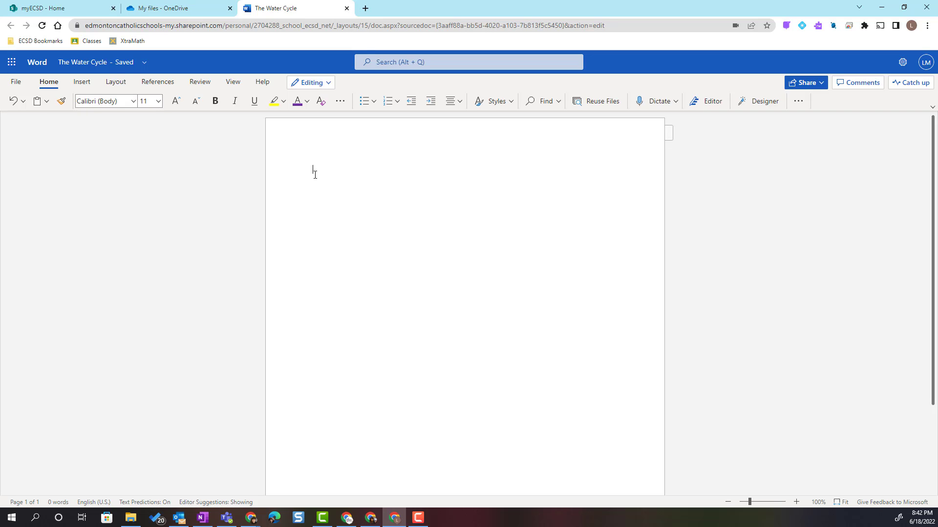
type("T")
key("Return")
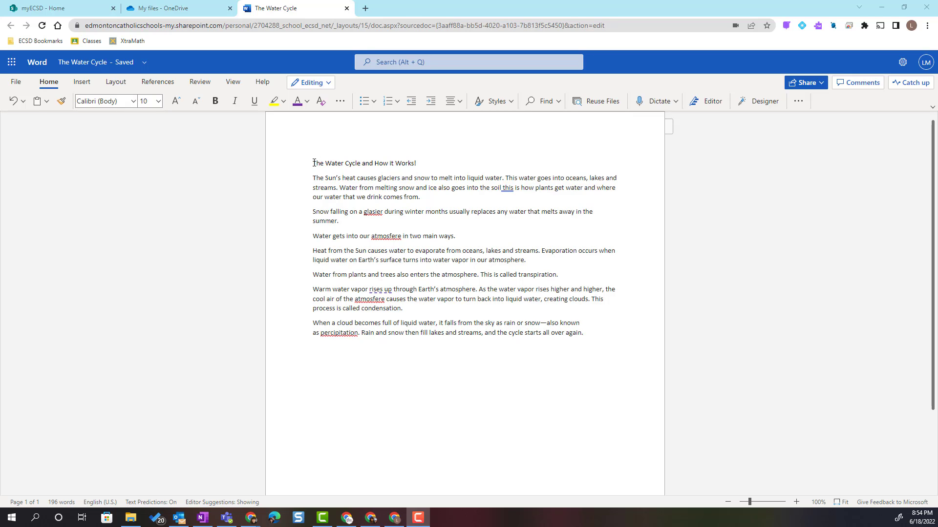
- Set the title "The Water Cycle and How it Works!" to the Arial Nova font at size 24
left_click_drag(314, 163, 416, 166)
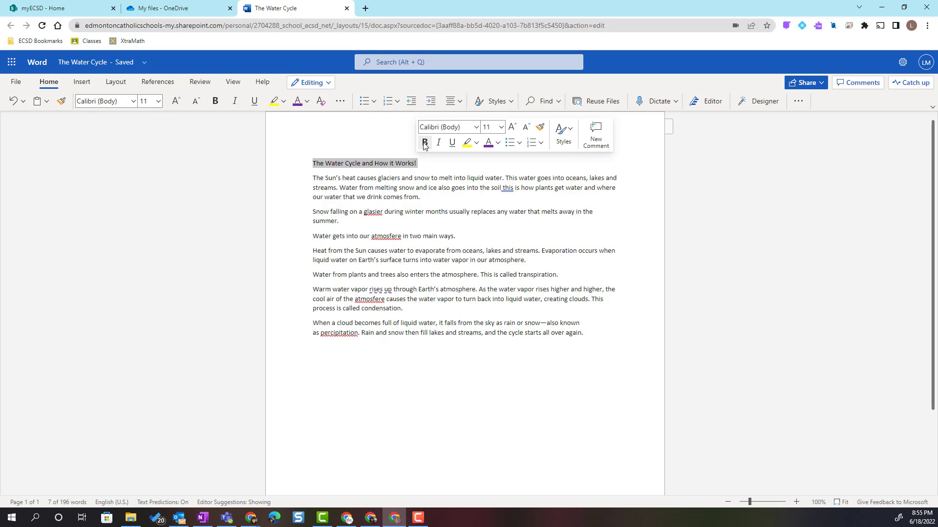
left_click(476, 128)
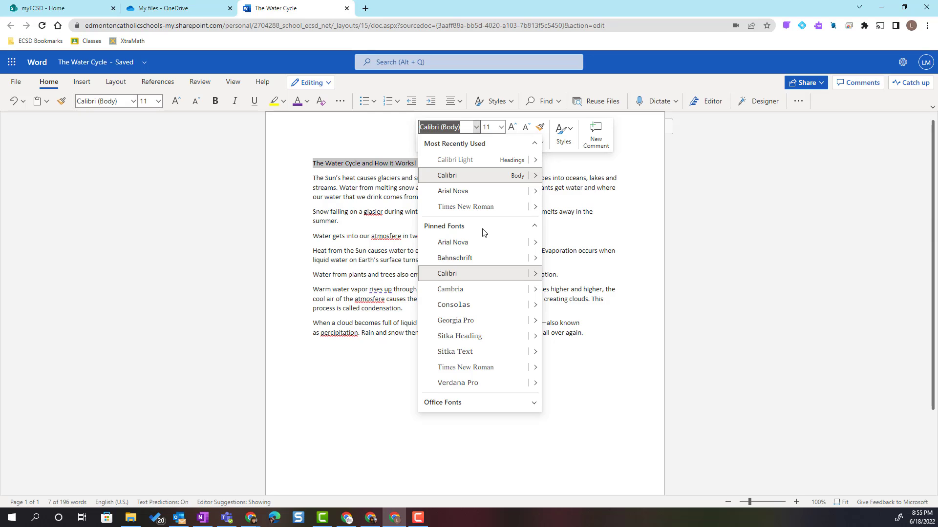
left_click(469, 242)
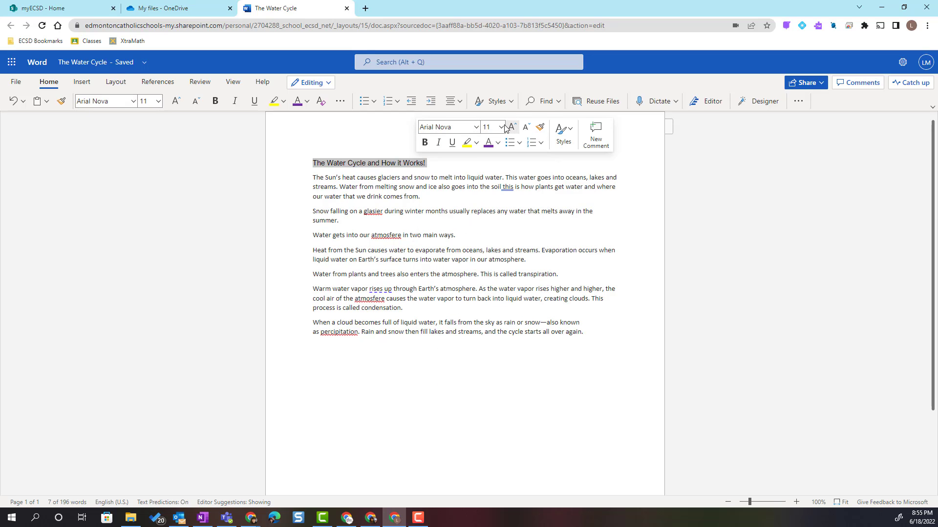
left_click(502, 127)
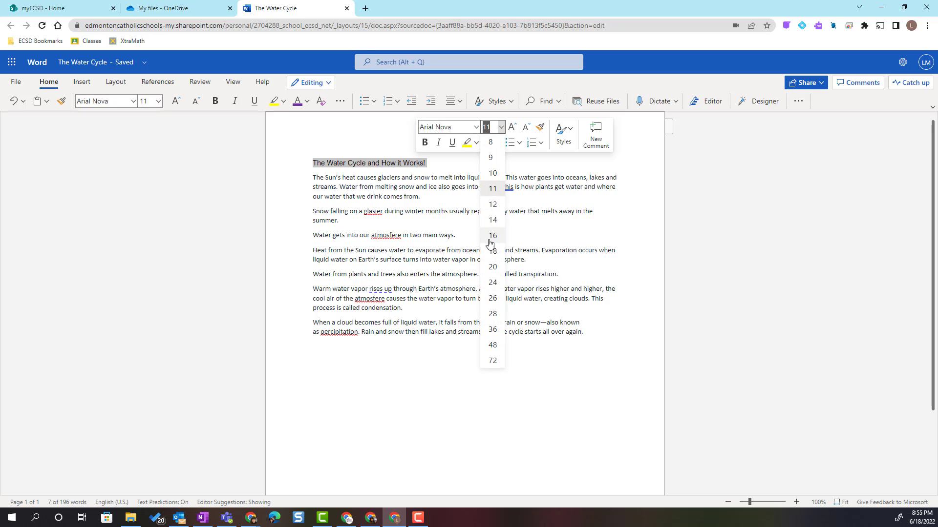
left_click(493, 284)
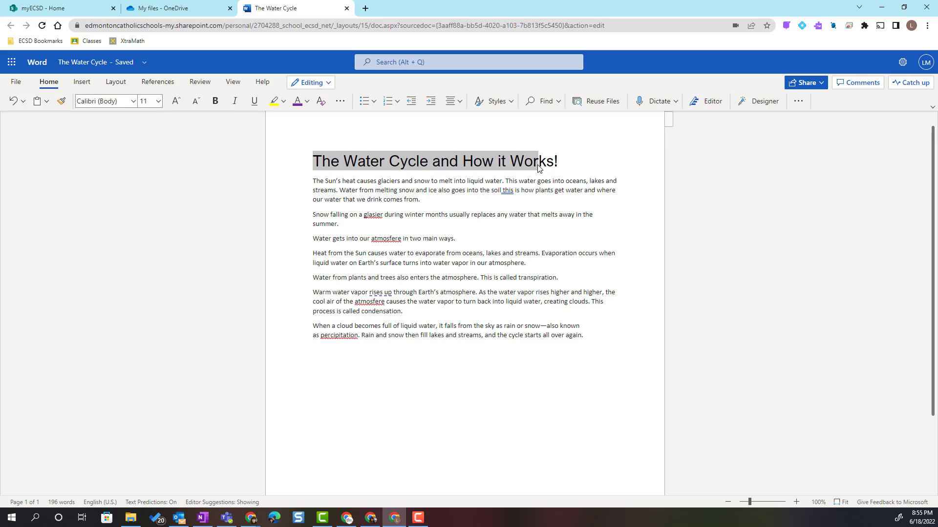
- Make the entire title bold, italic and underlined
left_click_drag(539, 168, 558, 163)
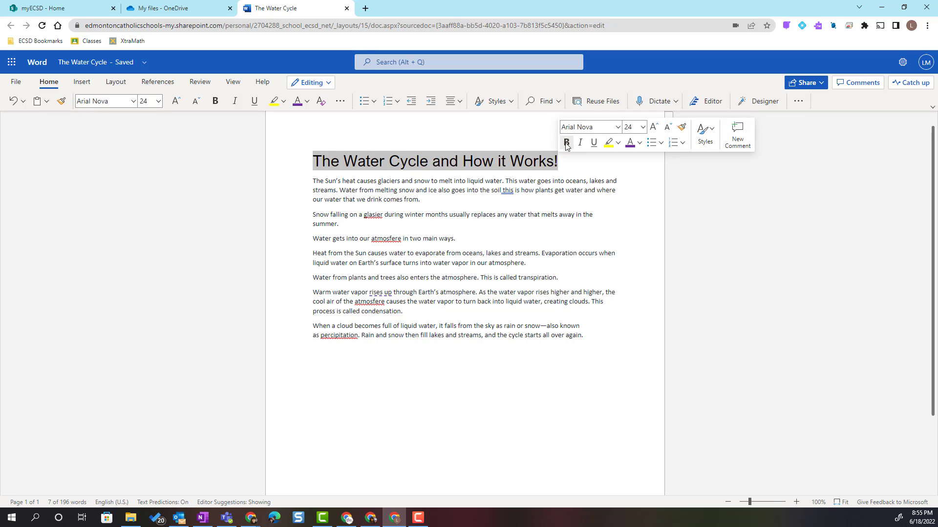
left_click(566, 143)
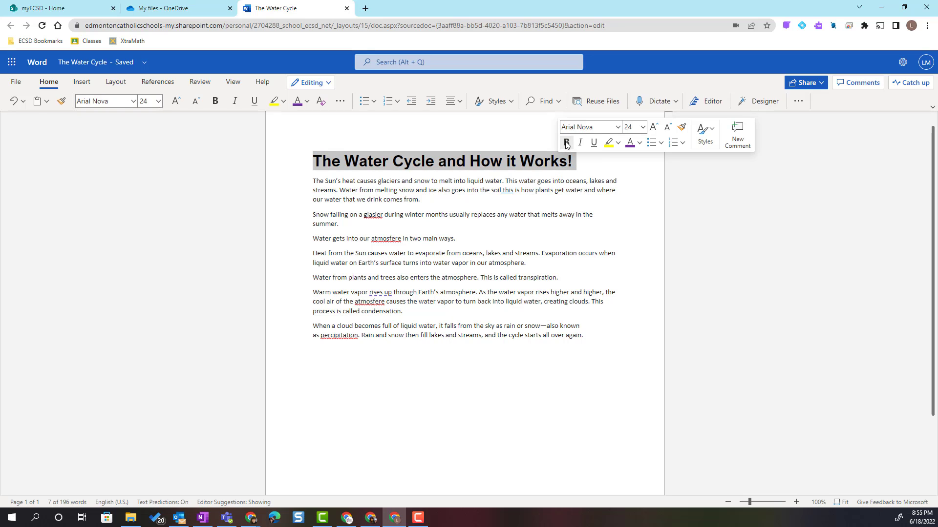
left_click(580, 143)
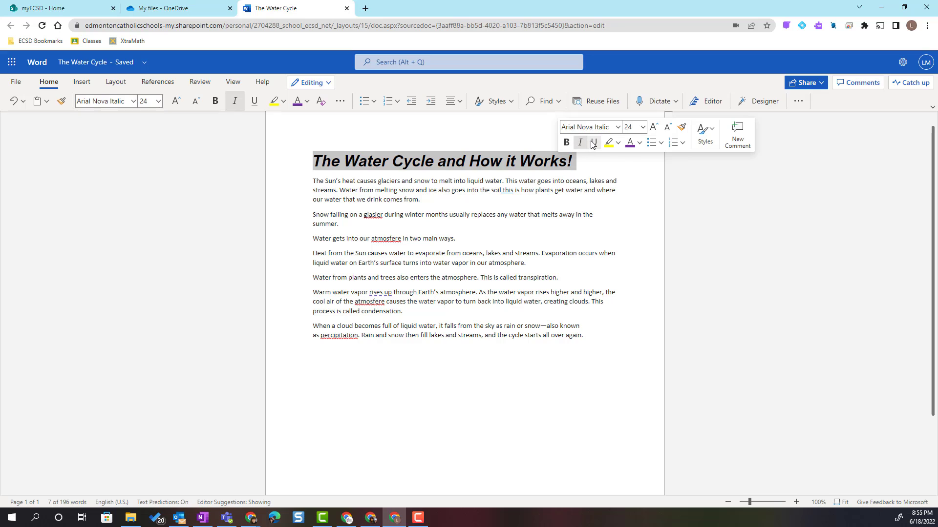
left_click(593, 143)
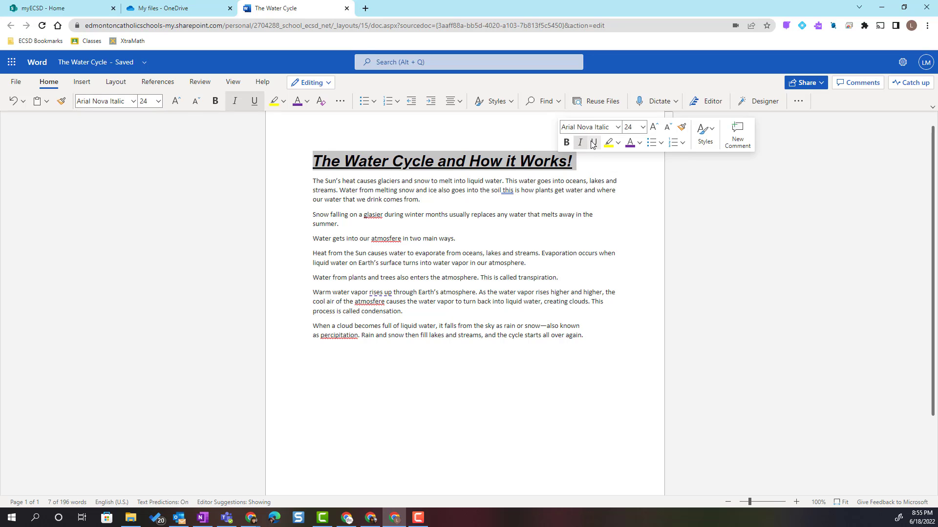
- Color the title text standard purple and highlight it in cyan
left_click(640, 143)
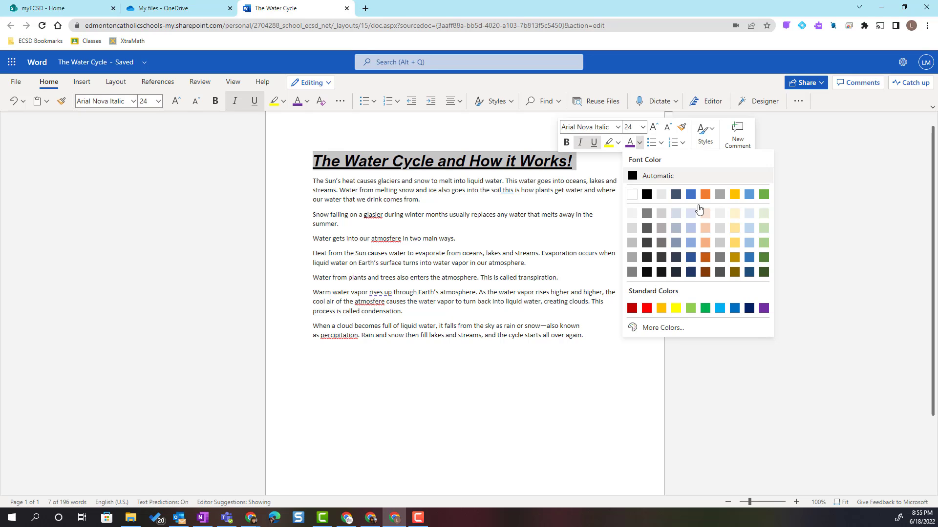
left_click(765, 309)
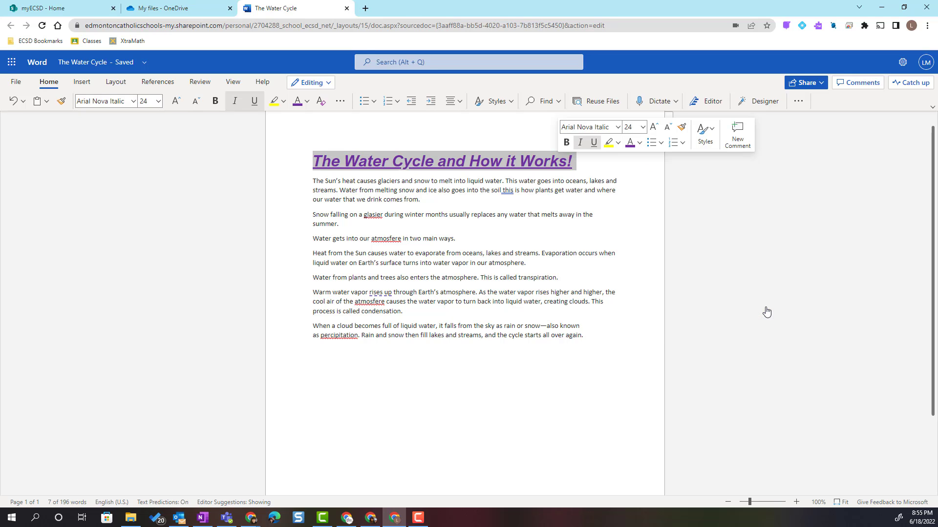
left_click(618, 143)
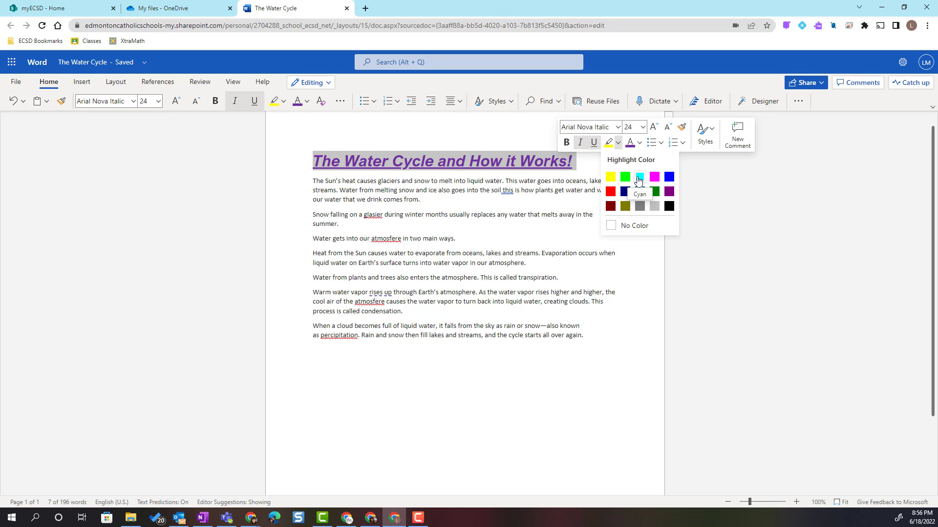
left_click(638, 182)
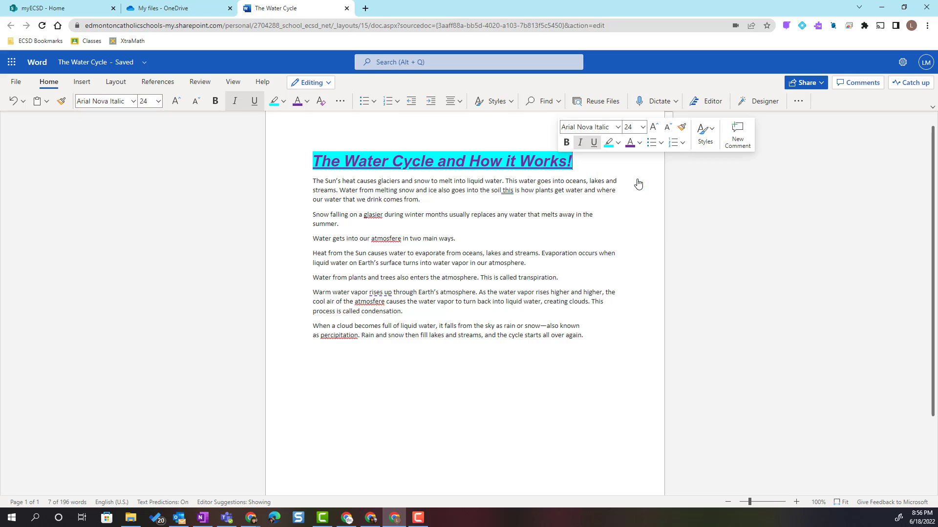
left_click(632, 224)
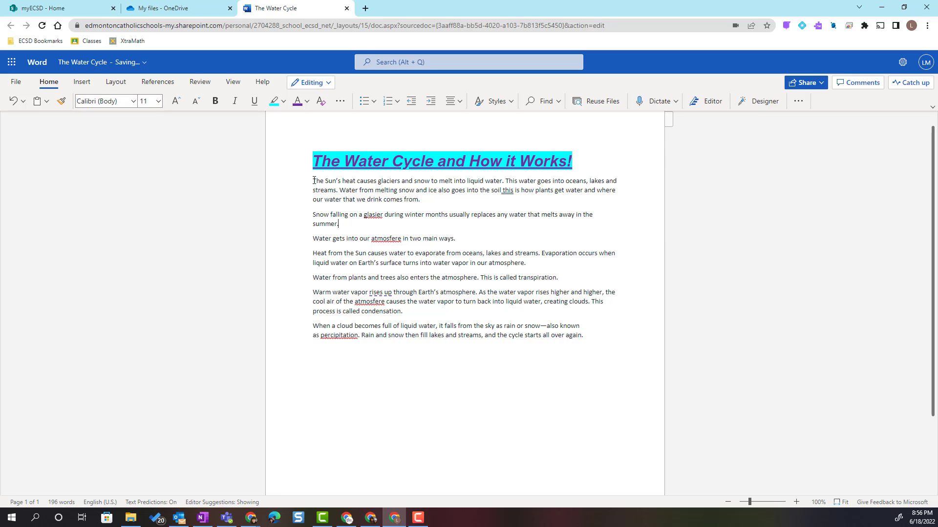
- Select all body paragraphs below the title, grow their font size two steps and shrink it one step to 12
left_click_drag(319, 180, 611, 346)
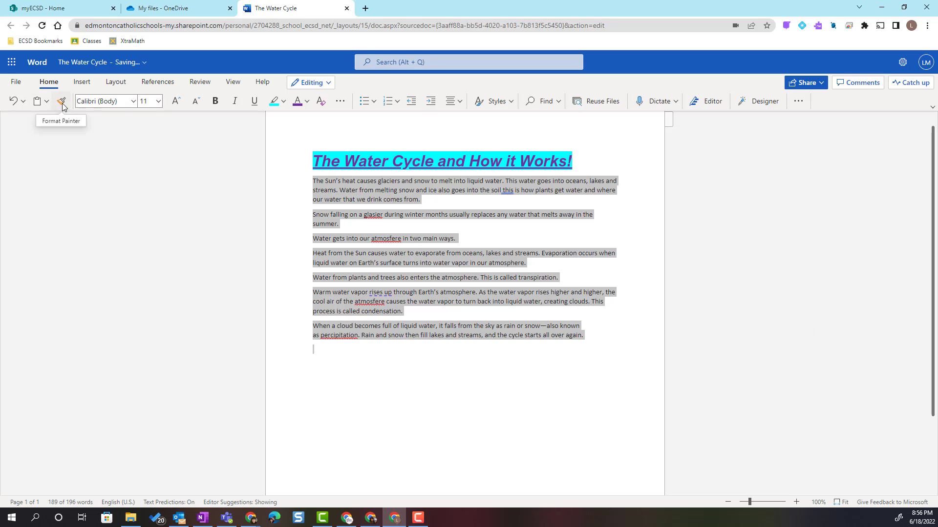
left_click(158, 102)
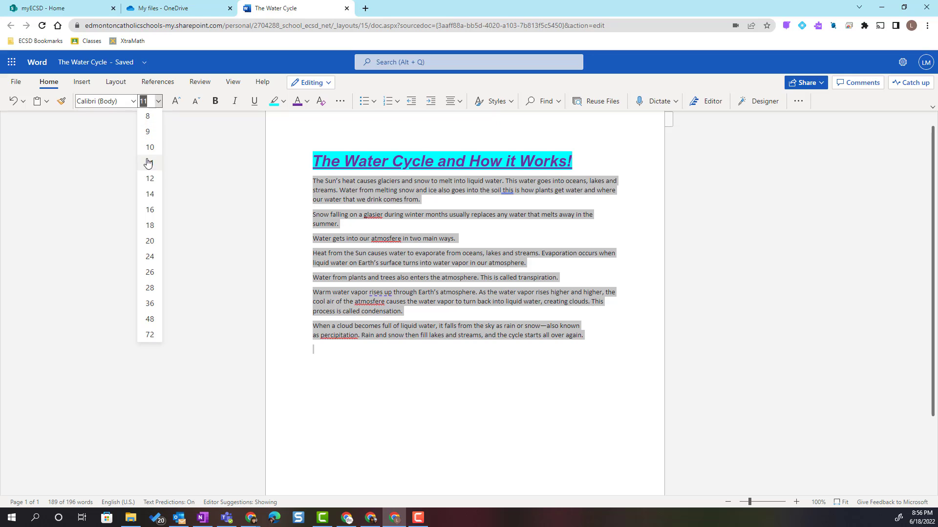
left_click(177, 103)
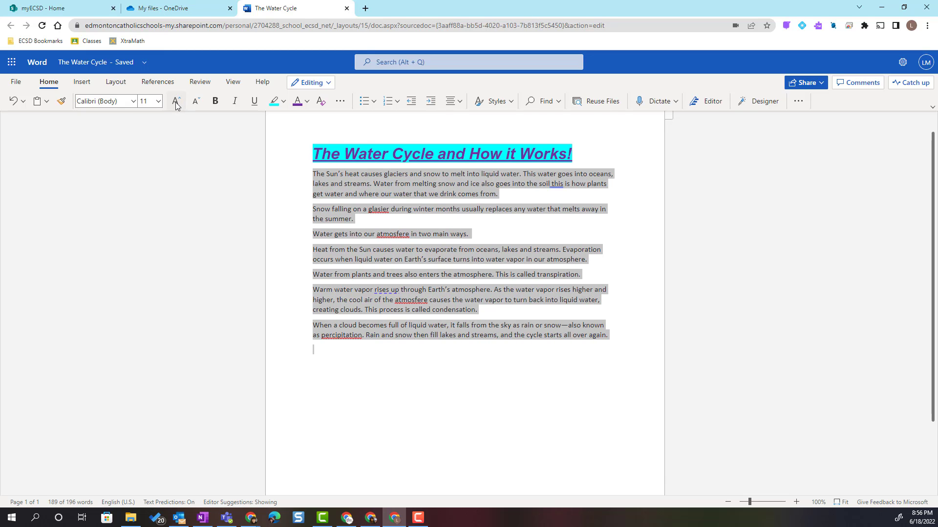
left_click(176, 104)
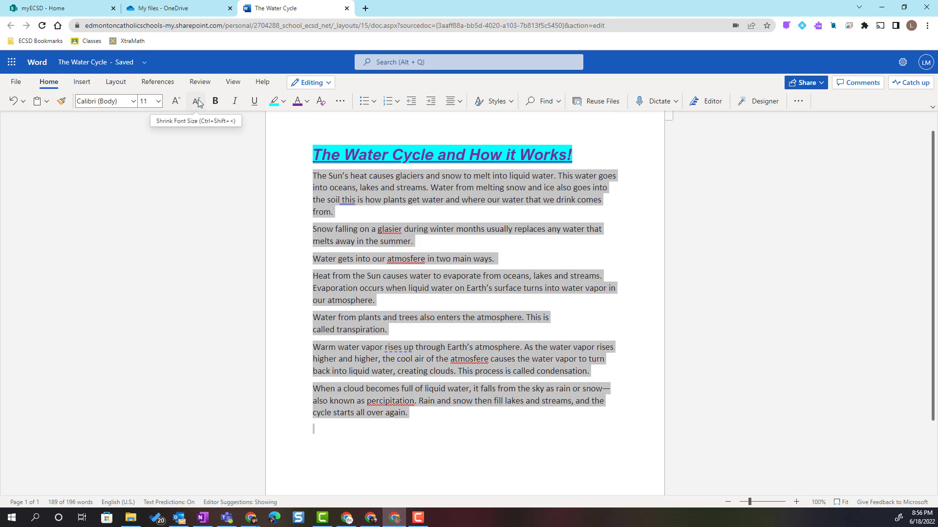
left_click(198, 101)
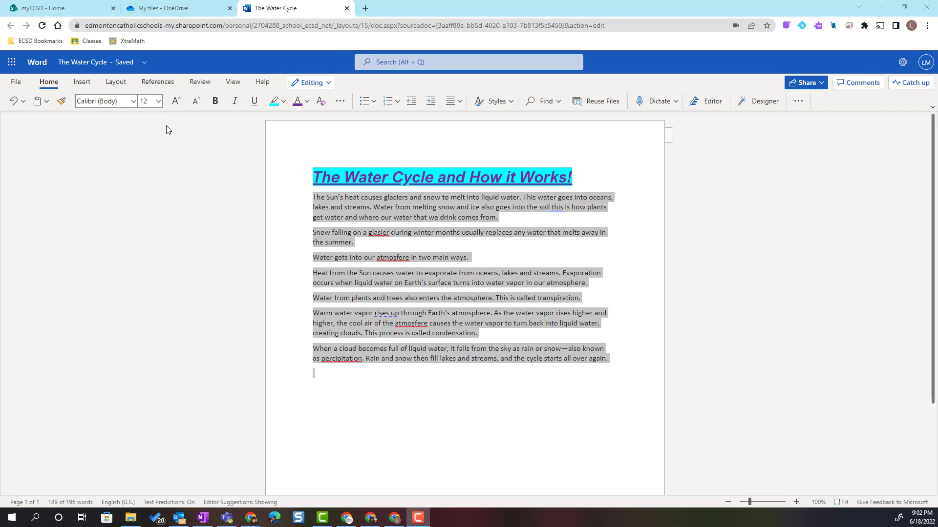
- Set the selected body text's font size to 14 and deselect it
left_click(157, 104)
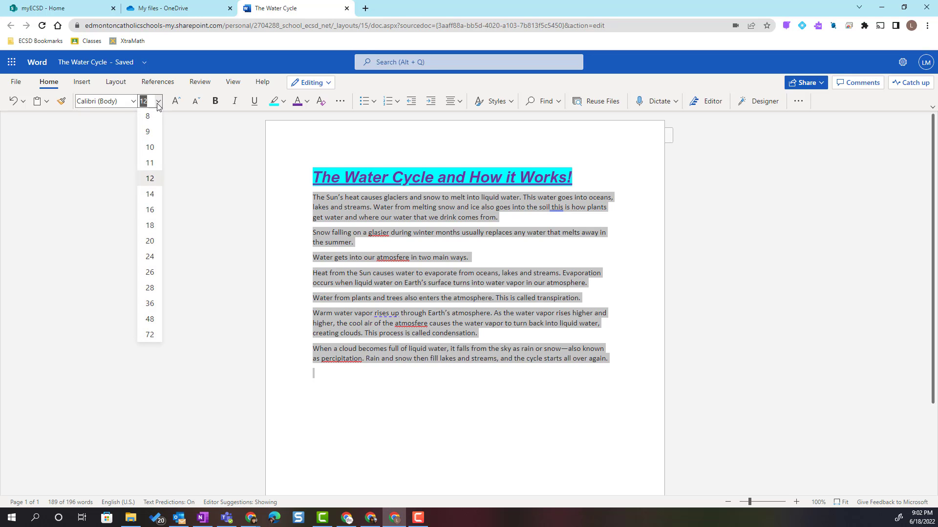
left_click(149, 196)
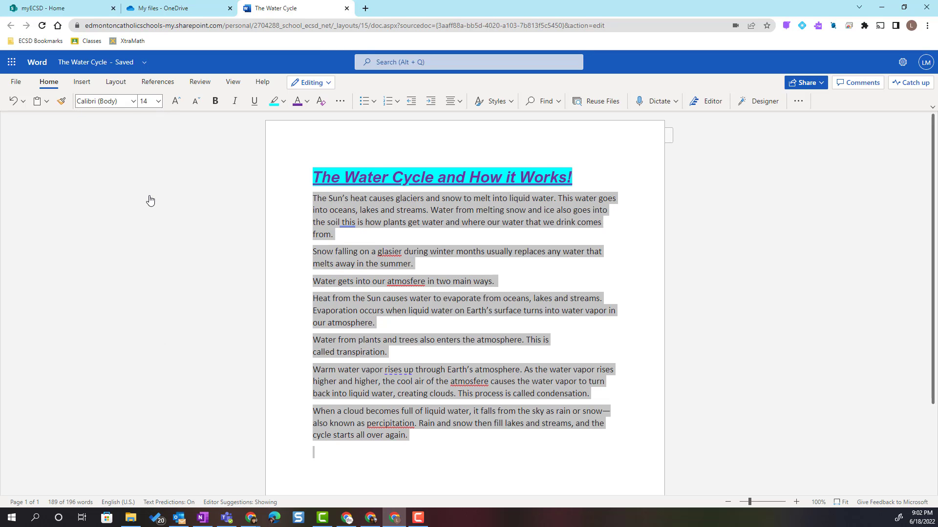
left_click(498, 470)
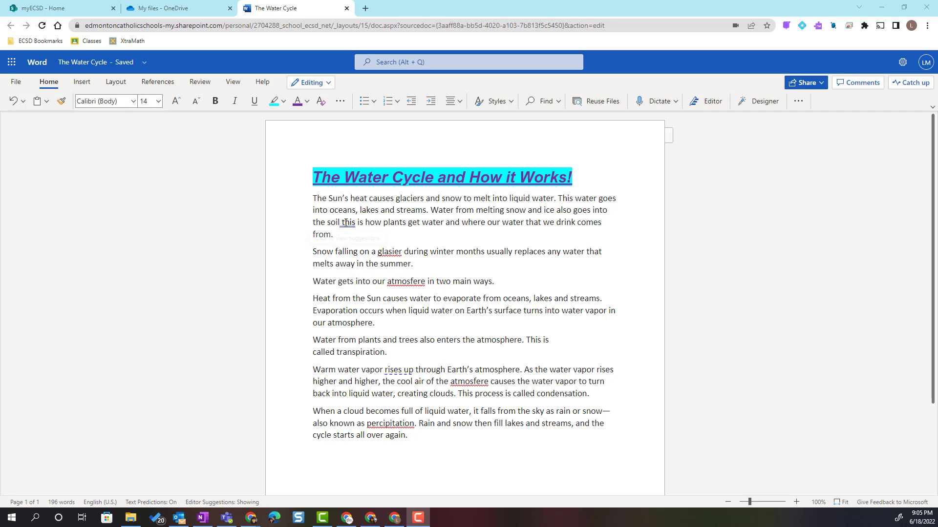
- Accept the ". This" fix for the first paragraph's run-on sentence and correct "atmosfere" to "atmosphere" in the third paragraph
left_click(350, 224)
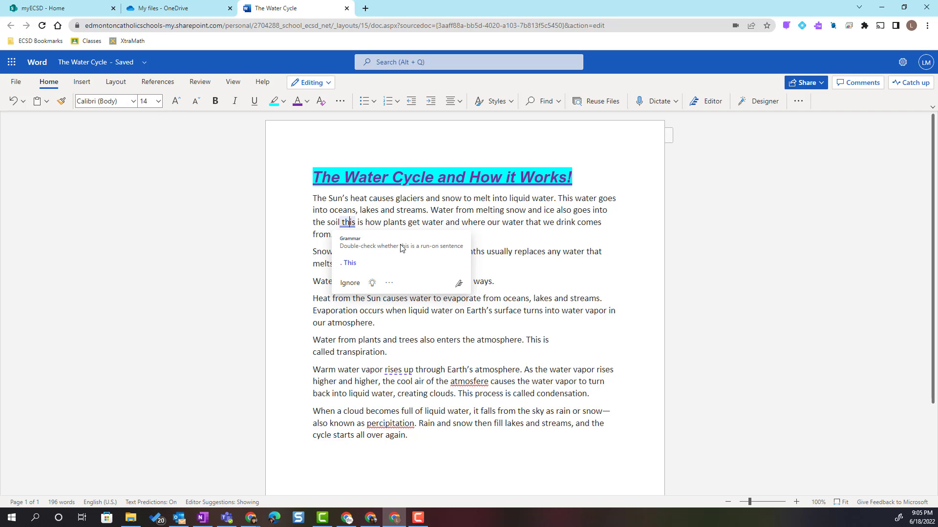
left_click(350, 264)
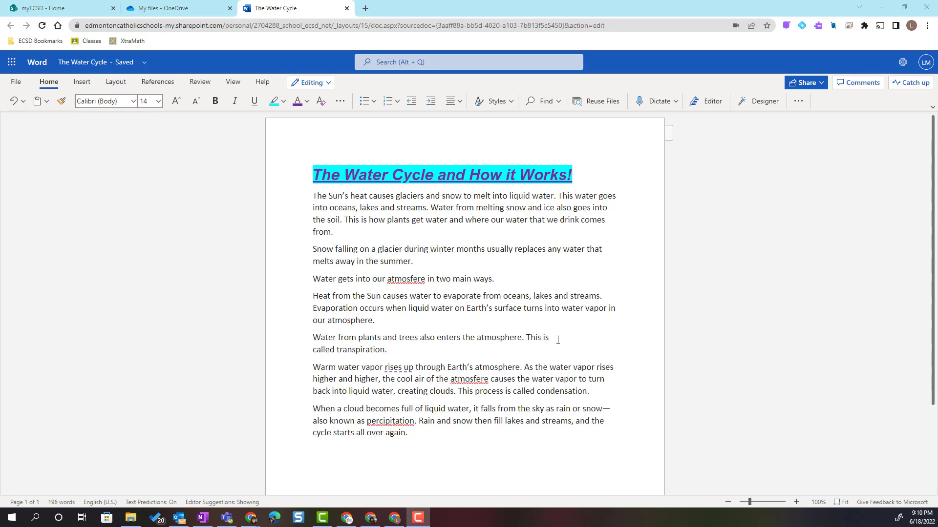
left_click(402, 278)
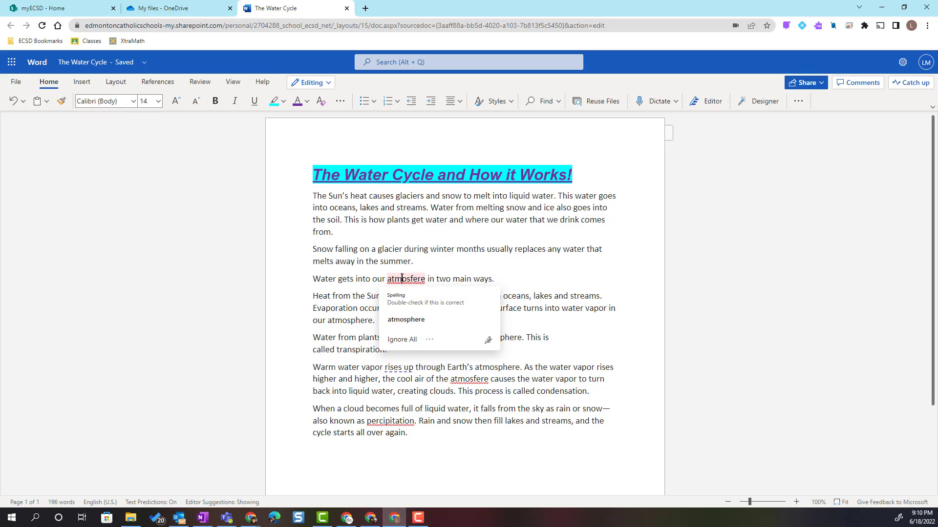
left_click(411, 323)
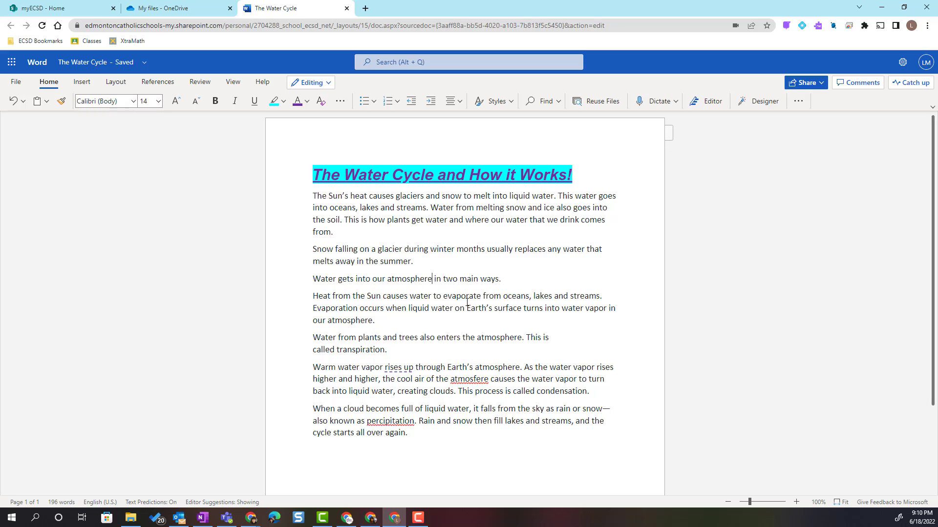
- Correct "atmosfere" to "atmosphere" and "percipitation" to "precipitation" in the last two paragraphs using the spelling suggestions
left_click(469, 379)
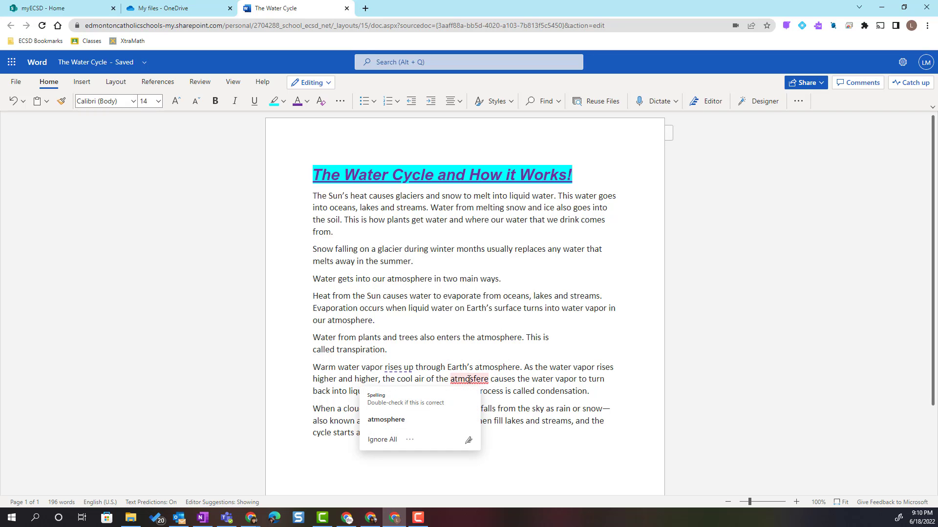
left_click(417, 419)
left_click(385, 422)
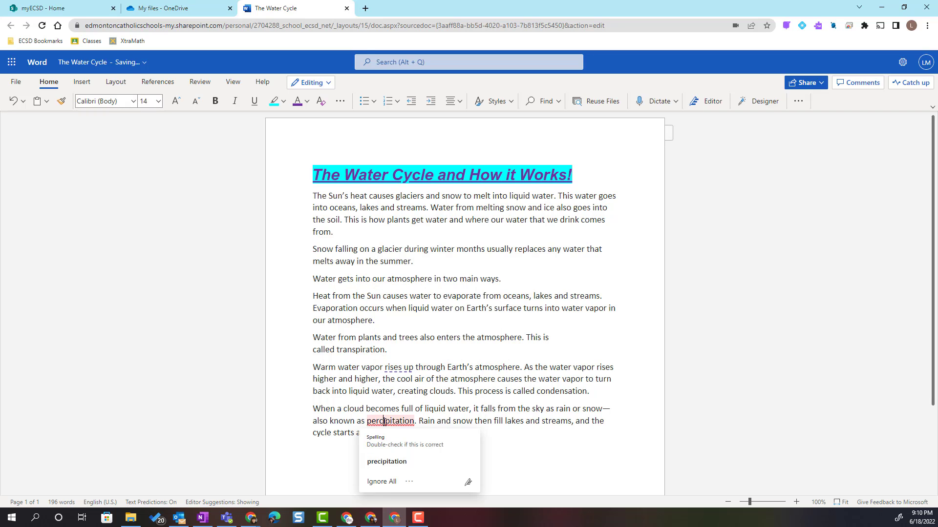
left_click(397, 463)
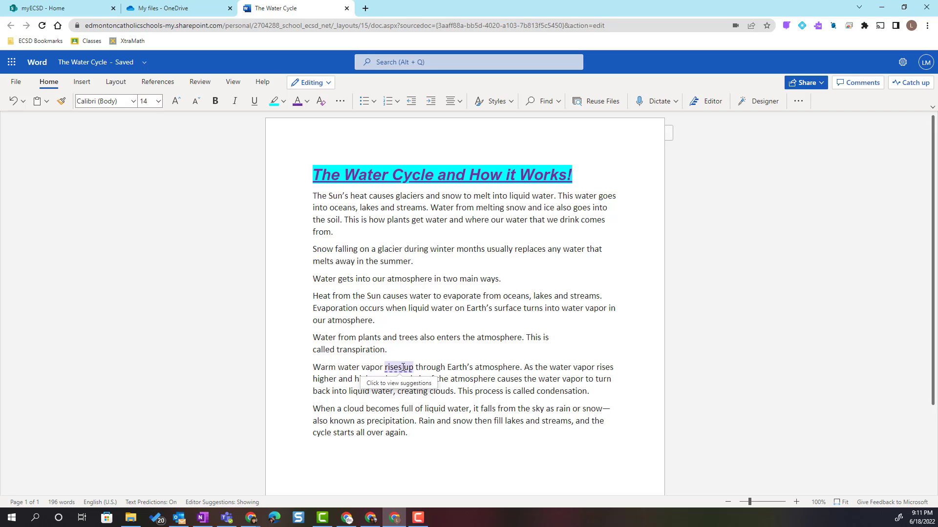
- Ignore the conciseness suggestion for "rises up" in the condensation paragraph
left_click(402, 368)
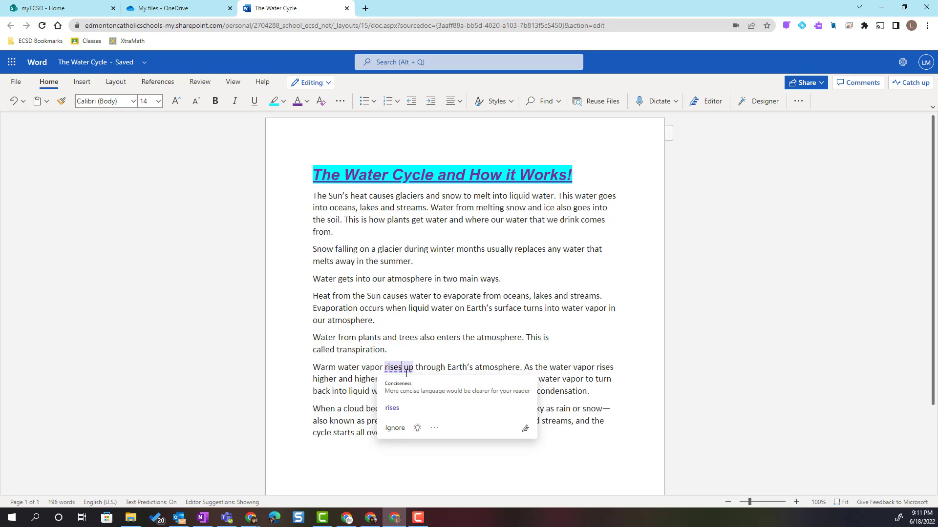
left_click(395, 429)
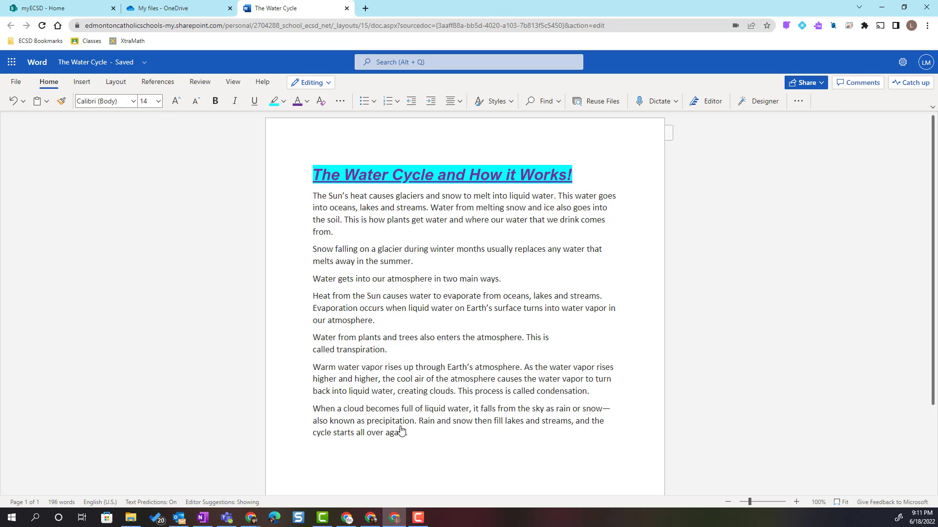